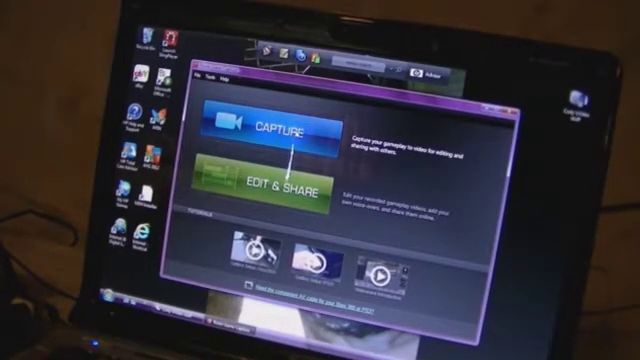
Open the gameplay capture workspace showing the GAMECAP source with AVI settings.
click(288, 170)
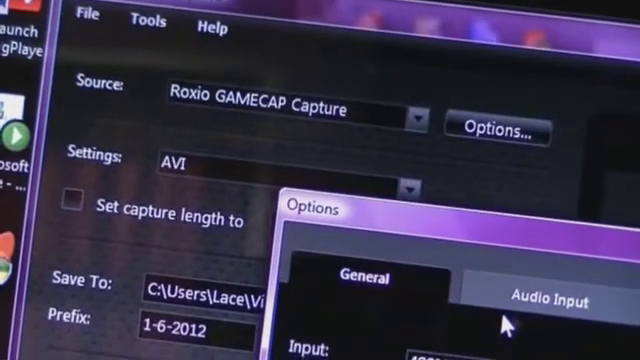
Move the Options dialog fully into view and list the input resolutions.
drag(568, 243, 425, 25)
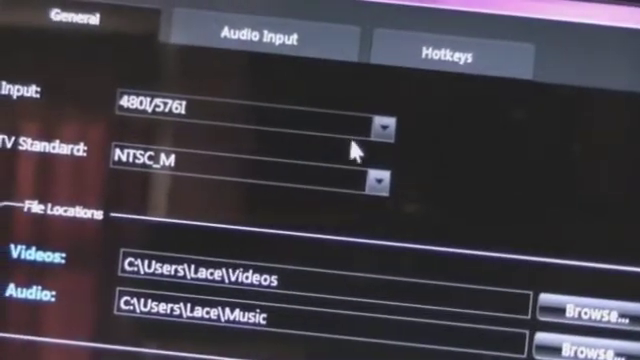
click(386, 130)
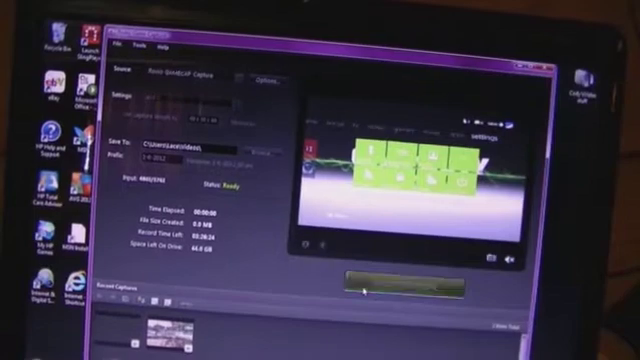
Capture about 19 seconds of the Xbox dashboard as a 70.2 MB test file.
click(364, 290)
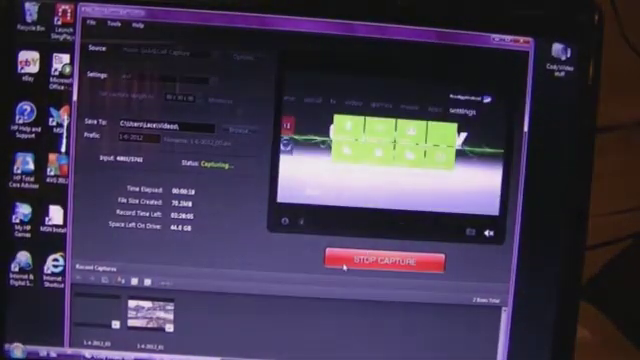
click(344, 268)
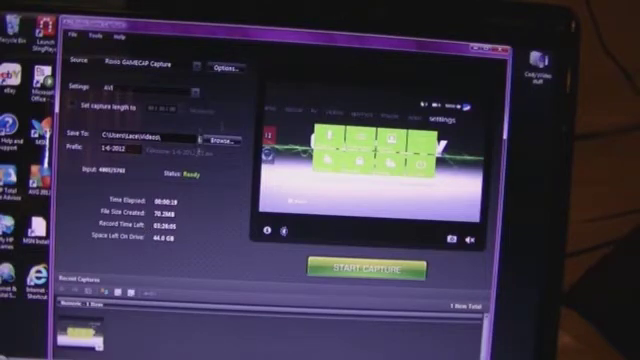
Show the WMV, AVI and DIVX choices in the Settings format list.
click(196, 90)
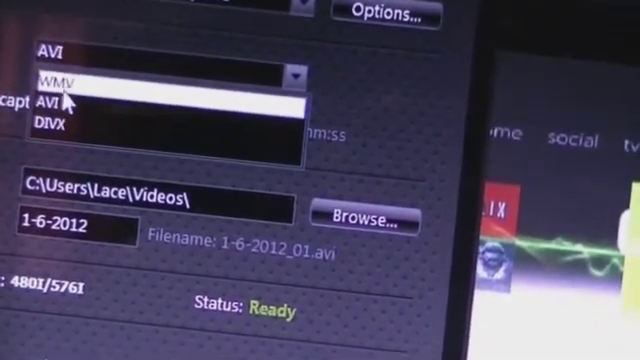
Choose AVI from the format list so captures save as 1-6-2012_01.avi.
click(58, 105)
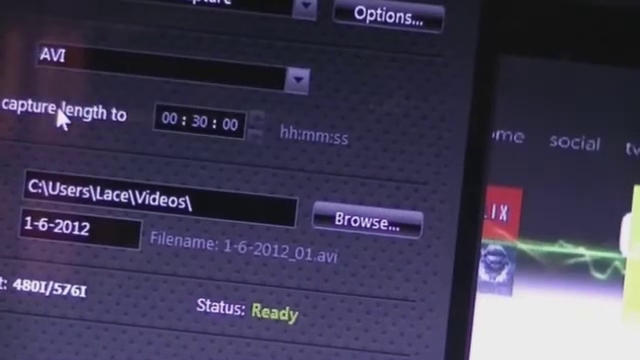